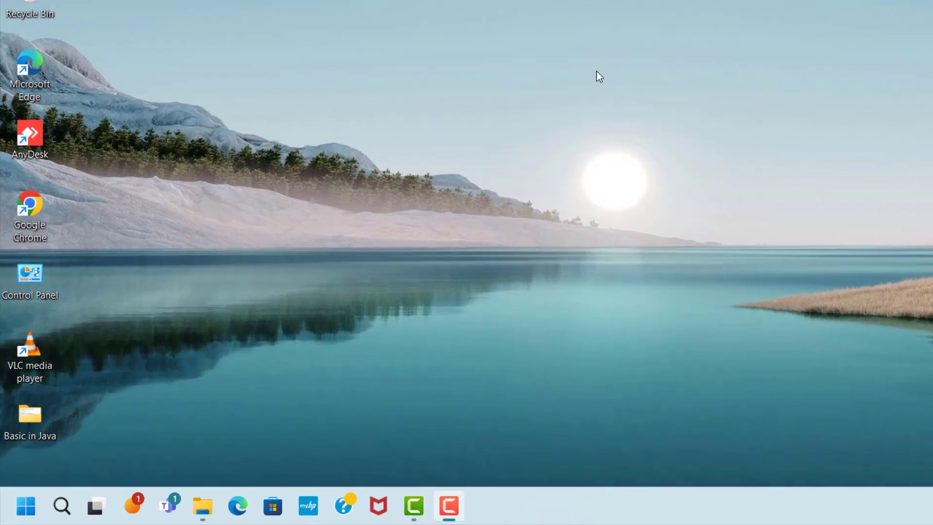
Step: Open the %appdata% folder through the Run dialog
{"action": "key", "text": "super+r"}
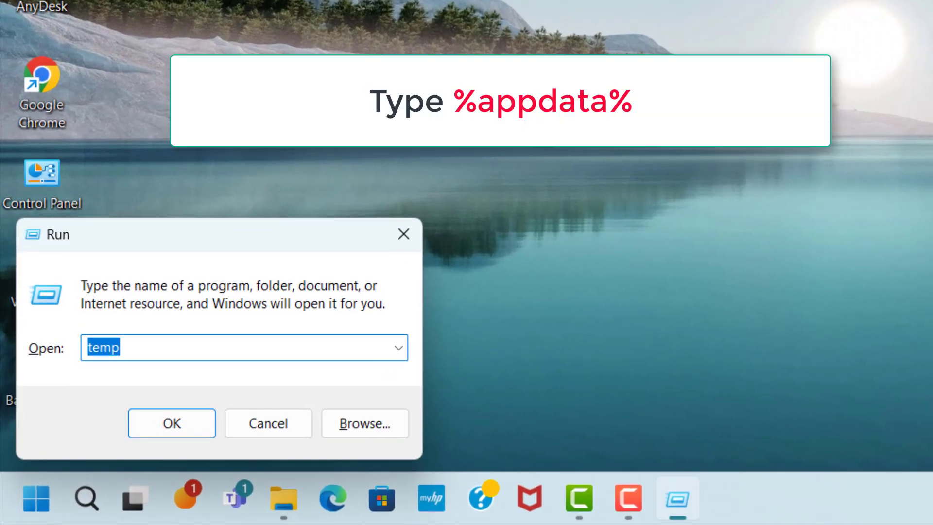
{"action": "type", "text": "%a"}
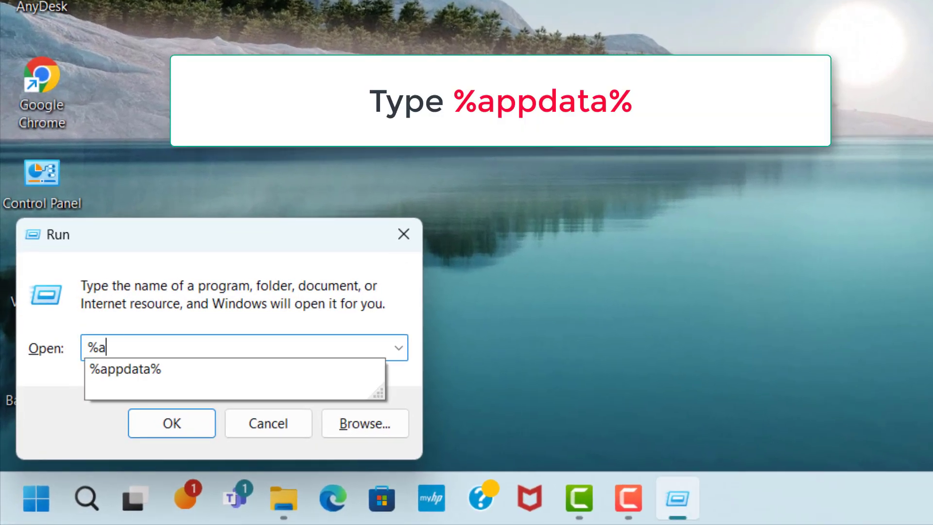
{"action": "type", "text": "ppdata%"}
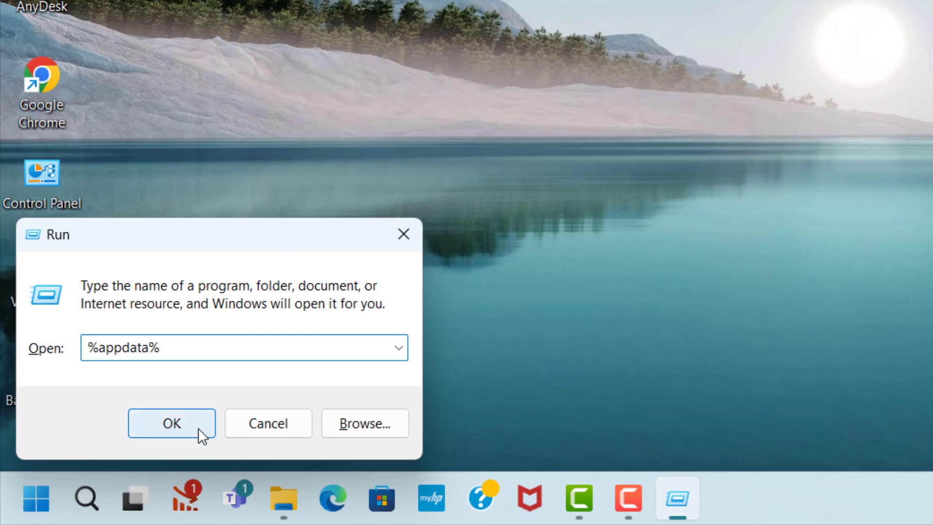
{"action": "left_click", "coordinate": [202, 430]}
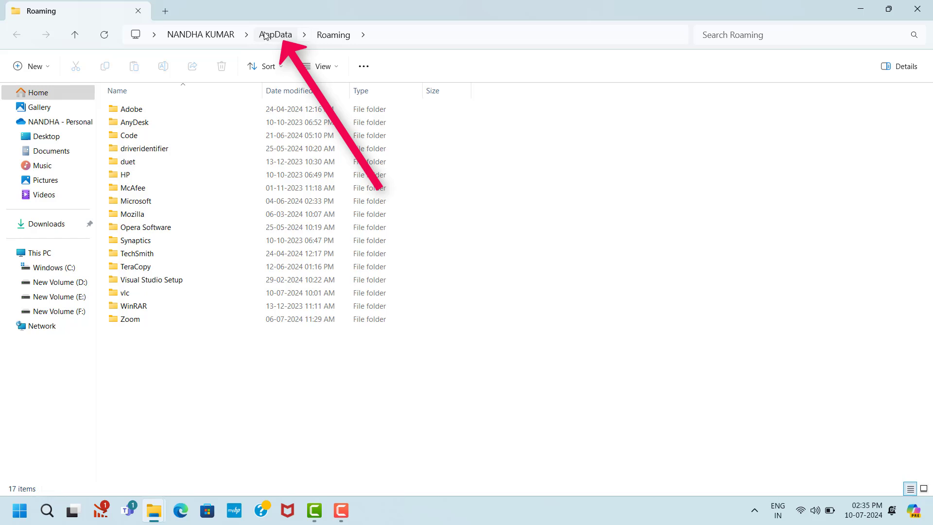
Step: Go up to the AppData folder and open the Temp folder inside Local
{"action": "left_click", "coordinate": [279, 35]}
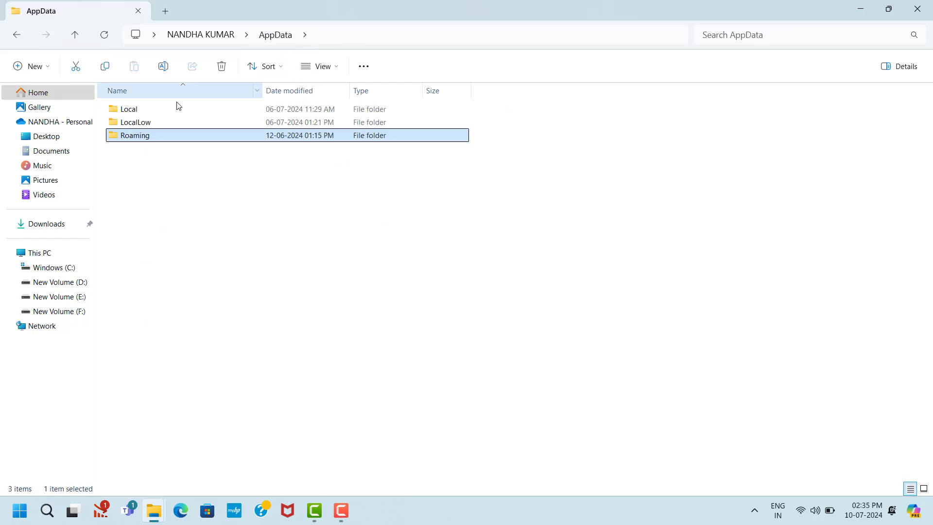
{"action": "left_click", "coordinate": [110, 112]}
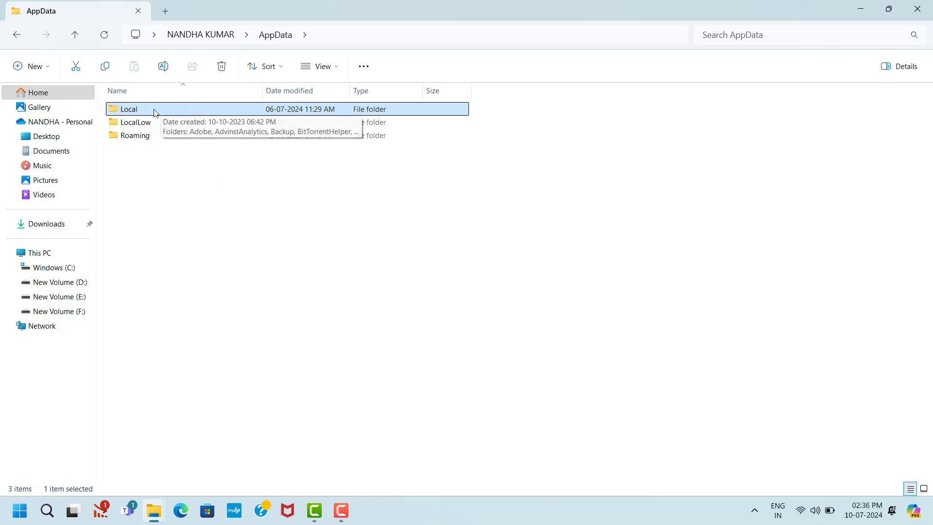
{"action": "double_click", "coordinate": [146, 115]}
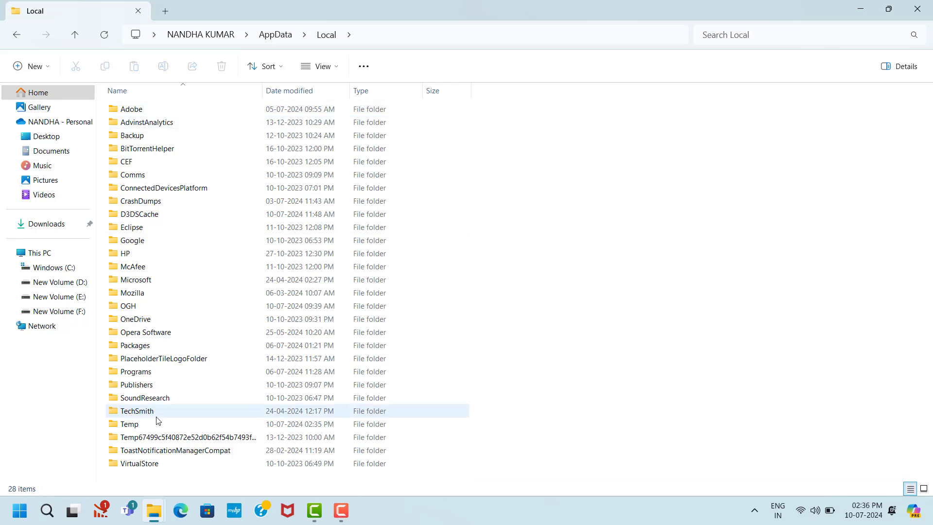
{"action": "left_click", "coordinate": [111, 426]}
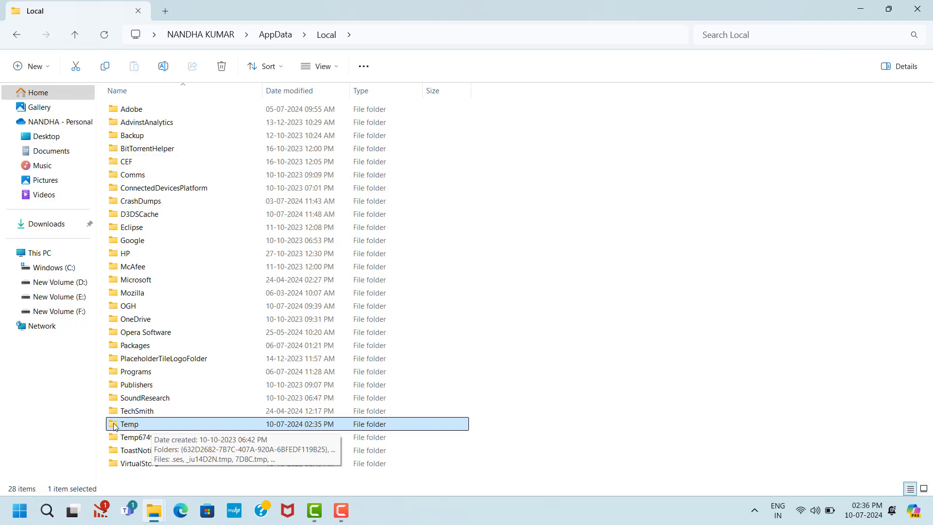
{"action": "double_click", "coordinate": [156, 423]}
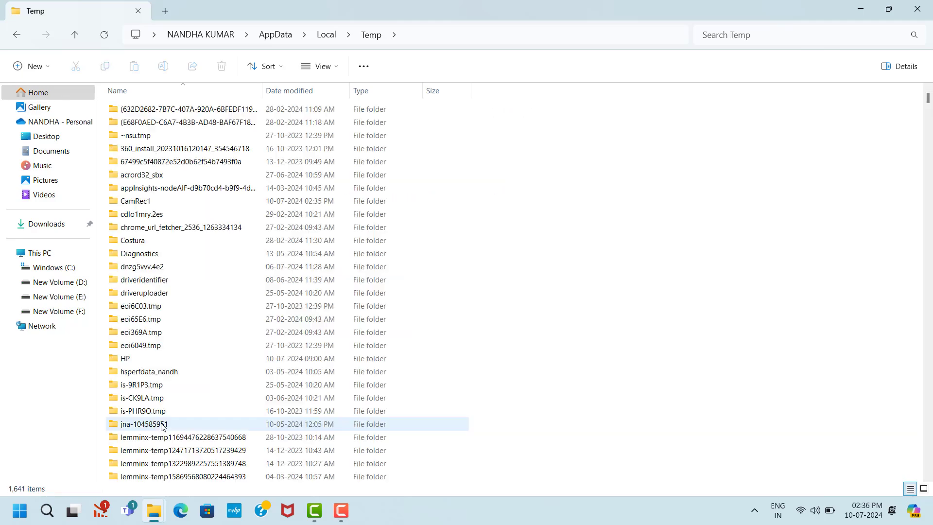
Step: Select all files and folders in the AppData Local Temp folder for deletion
{"action": "left_click", "coordinate": [200, 110]}
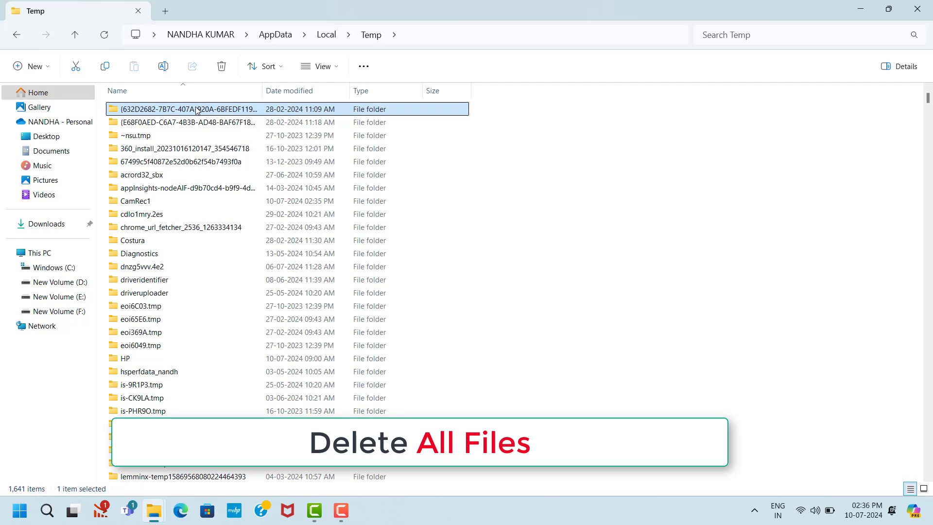
{"action": "key", "text": "ctrl+a"}
{"action": "right_click", "coordinate": [197, 109]}
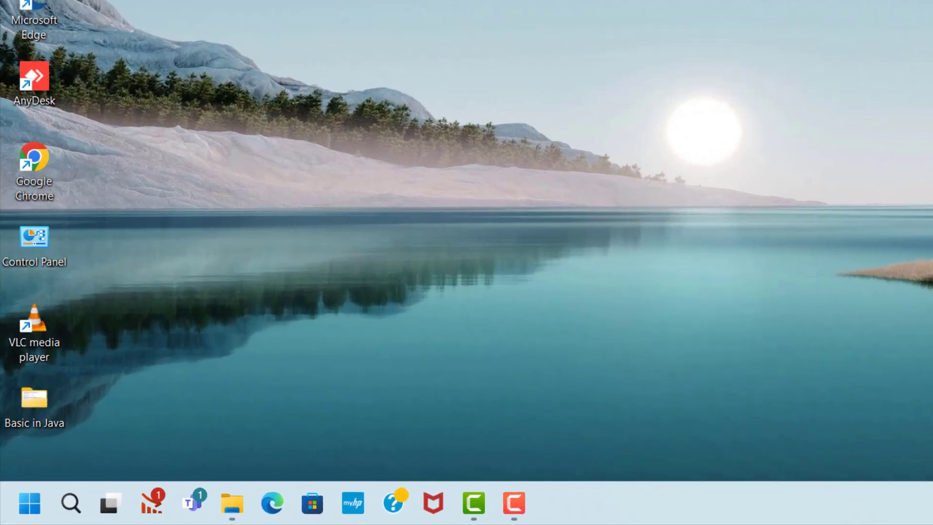
Step: Open the Windows Temp folder by running temp from the Run dialog
{"action": "key", "text": "super+r"}
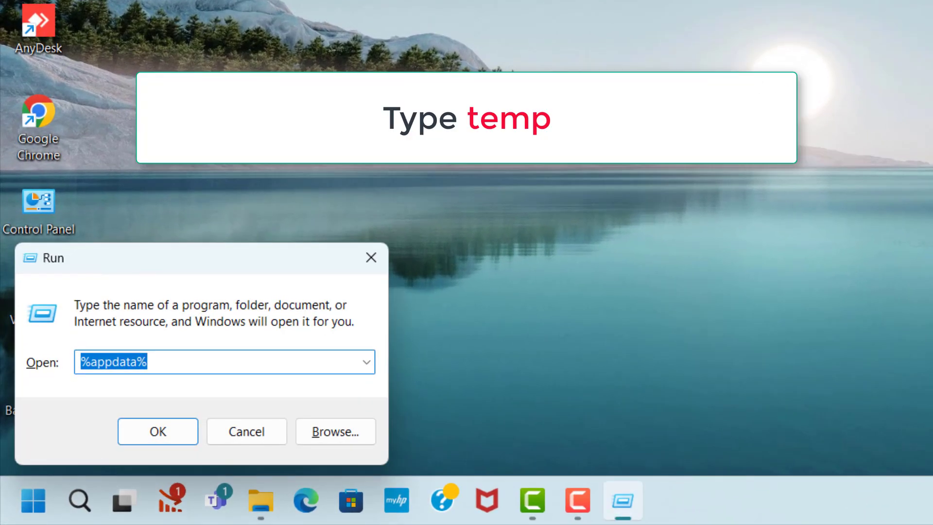
{"action": "type", "text": "temp"}
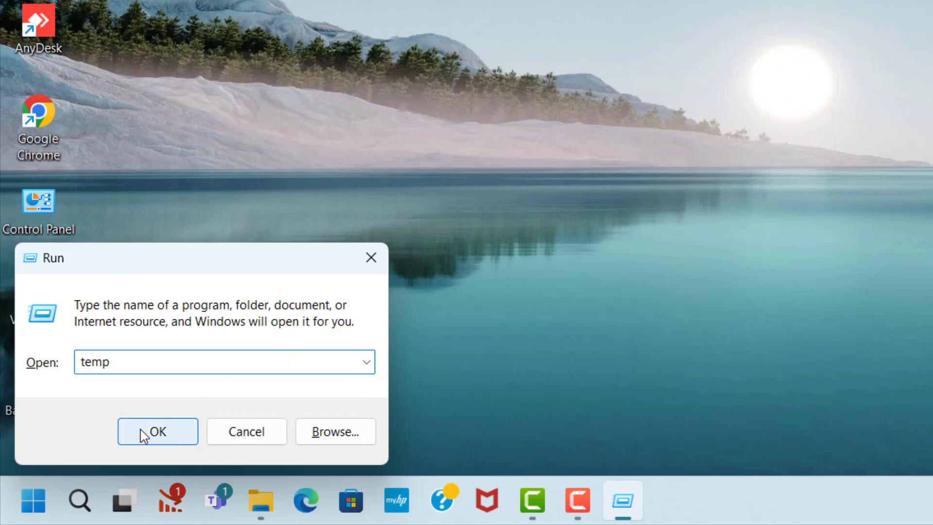
{"action": "left_click", "coordinate": [176, 432]}
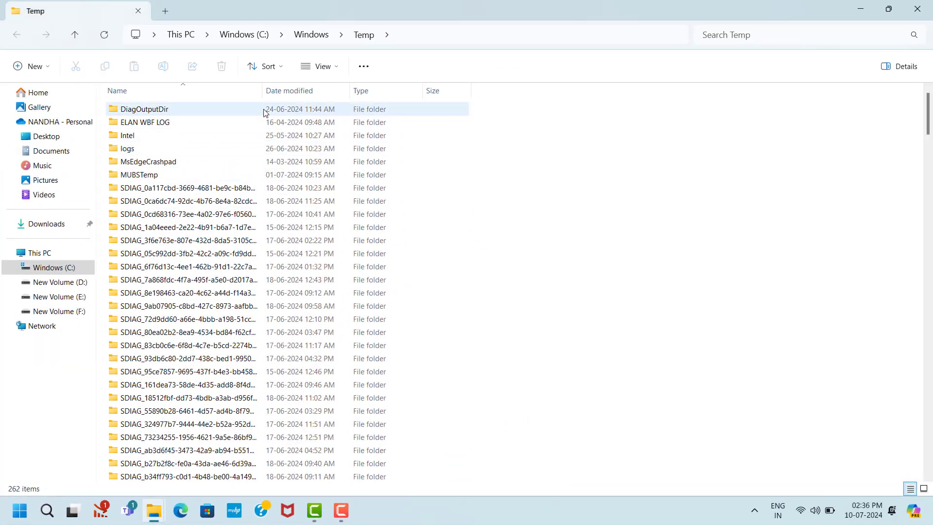
Step: Select all files and folders in the Windows Temp folder for deletion
{"action": "left_click", "coordinate": [263, 111]}
{"action": "key", "text": "ctrl+a"}
{"action": "right_click", "coordinate": [263, 111]}
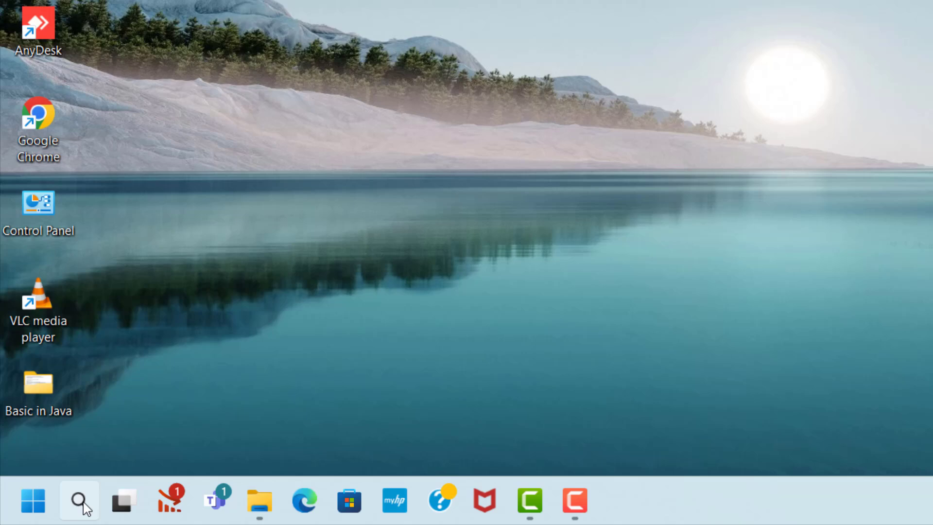
Step: Find the Check for updates system setting through Windows search and start a check for Windows updates
{"action": "left_click", "coordinate": [94, 502]}
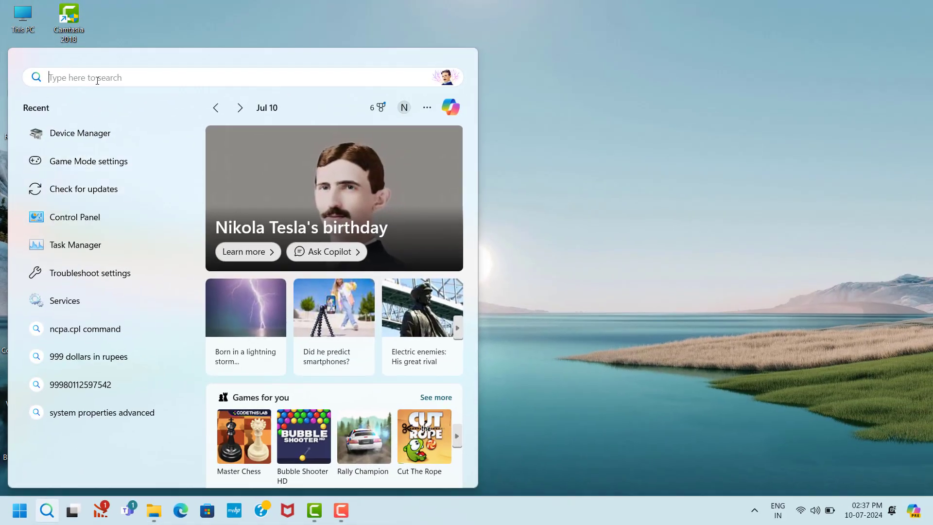
{"action": "type", "text": "che"}
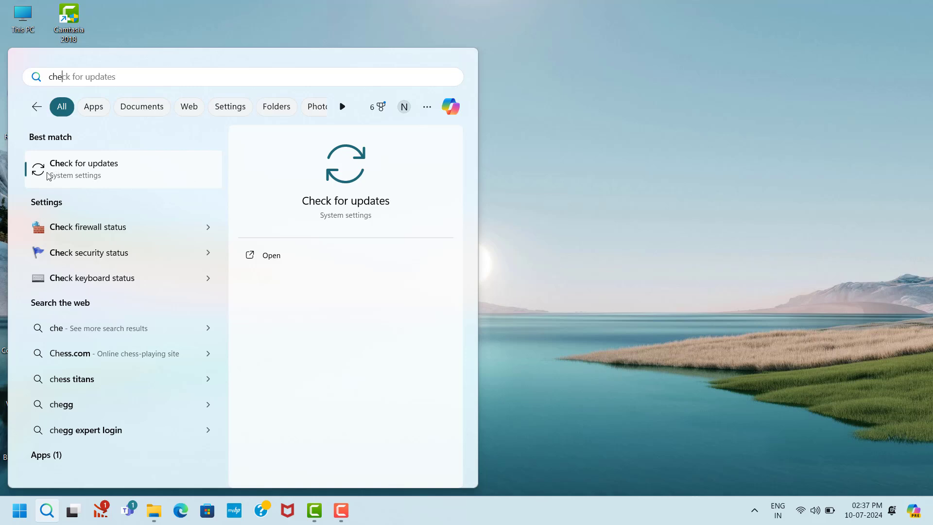
{"action": "left_click", "coordinate": [170, 174]}
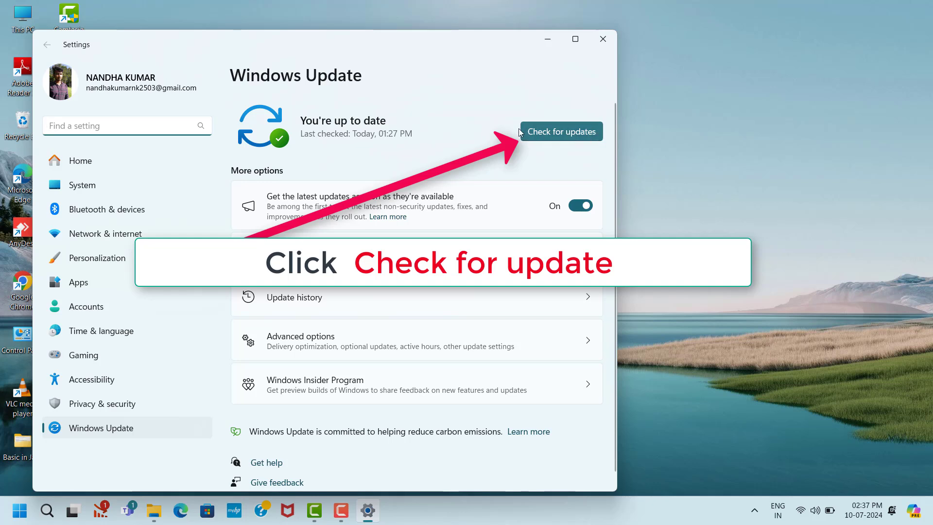
{"action": "left_click", "coordinate": [573, 135]}
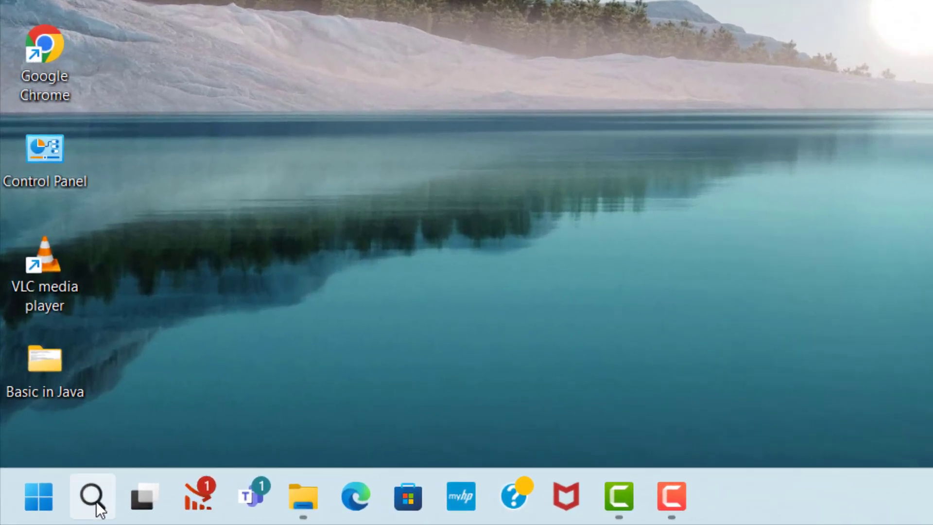
Step: Find Game Mode settings through Windows search and turn on Game Mode
{"action": "left_click", "coordinate": [96, 503]}
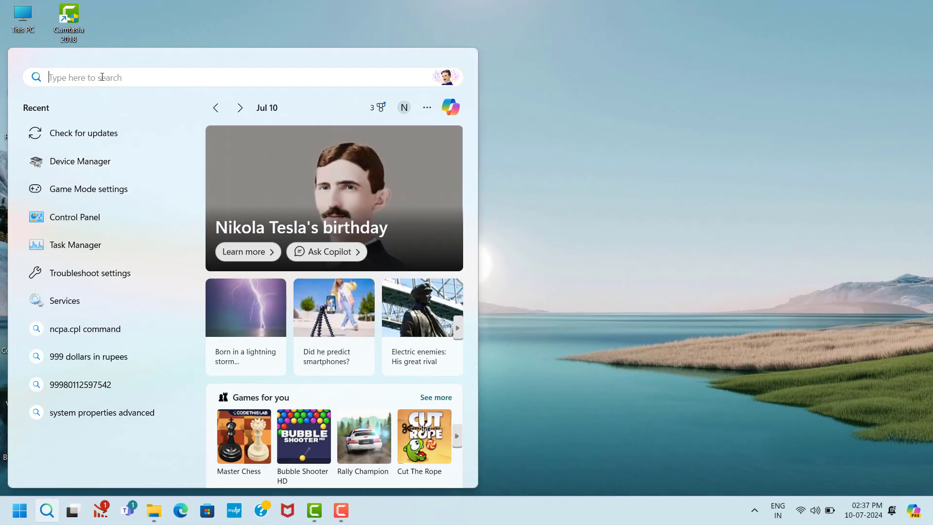
{"action": "type", "text": "ga"}
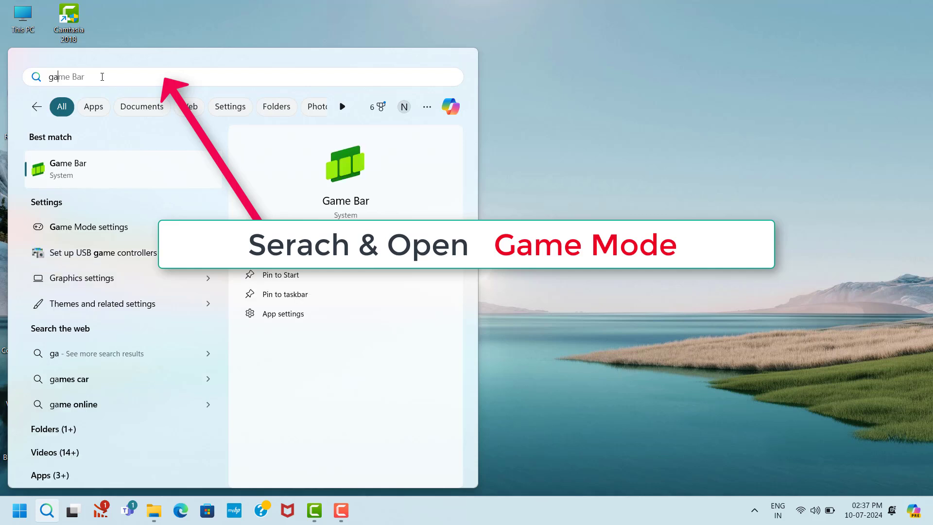
{"action": "type", "text": "me m"}
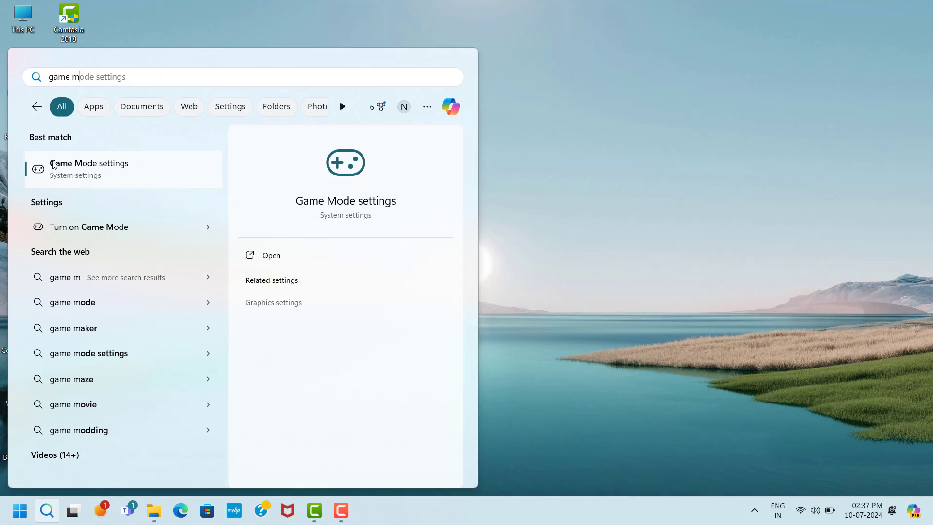
{"action": "left_click", "coordinate": [147, 169]}
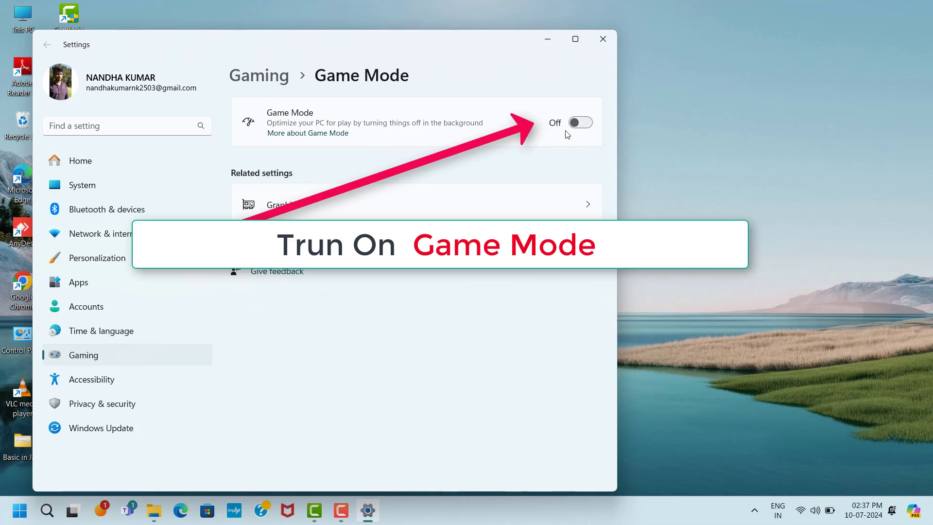
{"action": "left_click", "coordinate": [587, 125]}
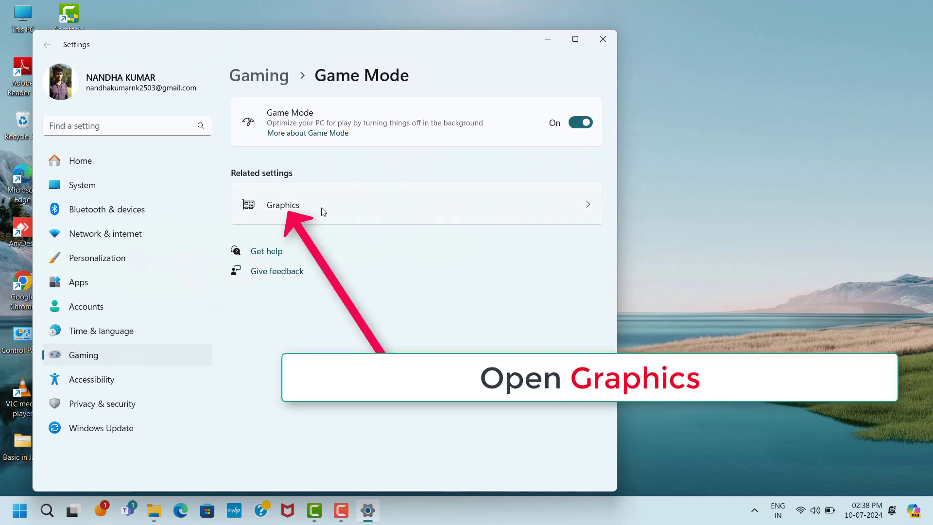
Step: Open the default graphics settings from the related Graphics page and turn on Optimizations for windowed games
{"action": "left_click", "coordinate": [374, 206]}
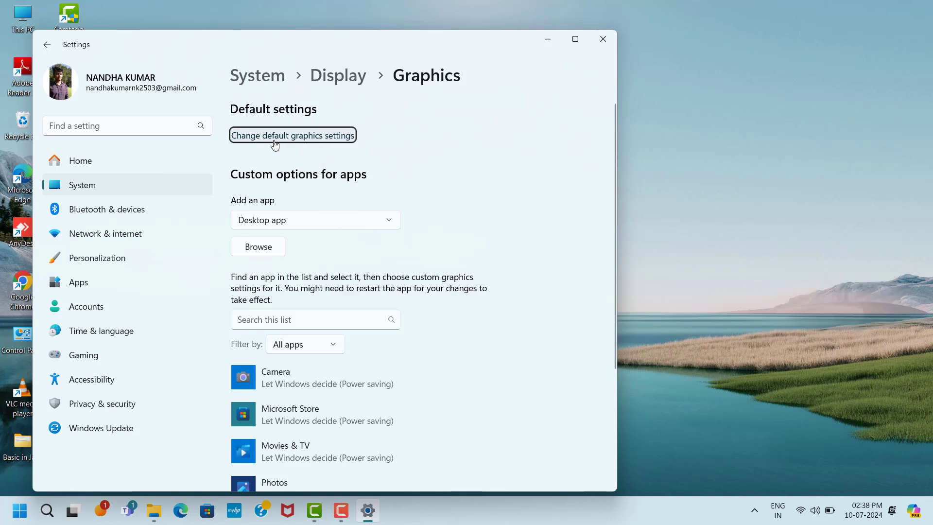
{"action": "left_click", "coordinate": [292, 136]}
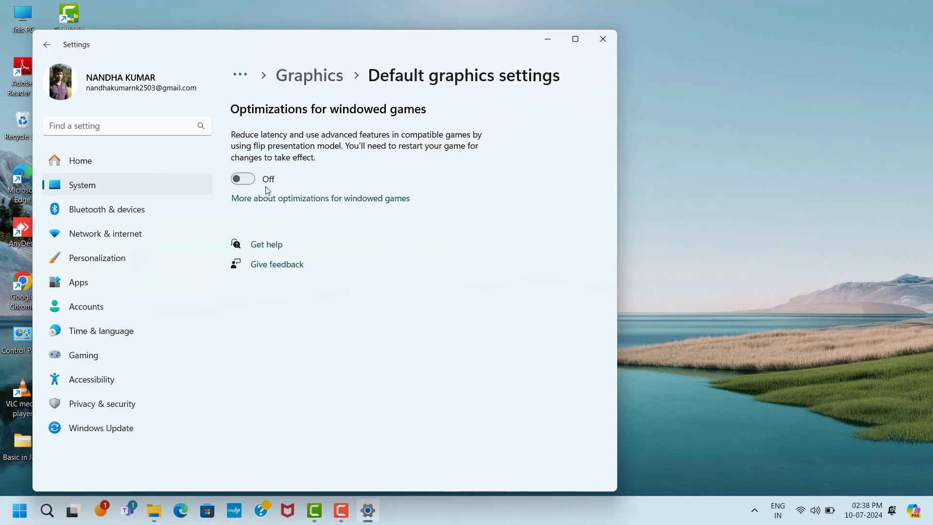
{"action": "left_click", "coordinate": [252, 179]}
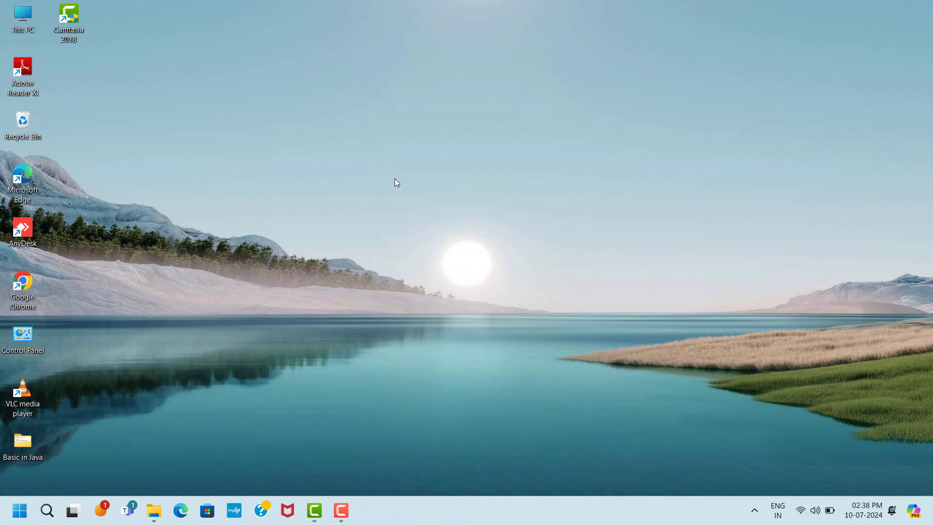
Step: Switch to Google Chrome and search Google for directx setup
{"action": "double_click", "coordinate": [21, 285]}
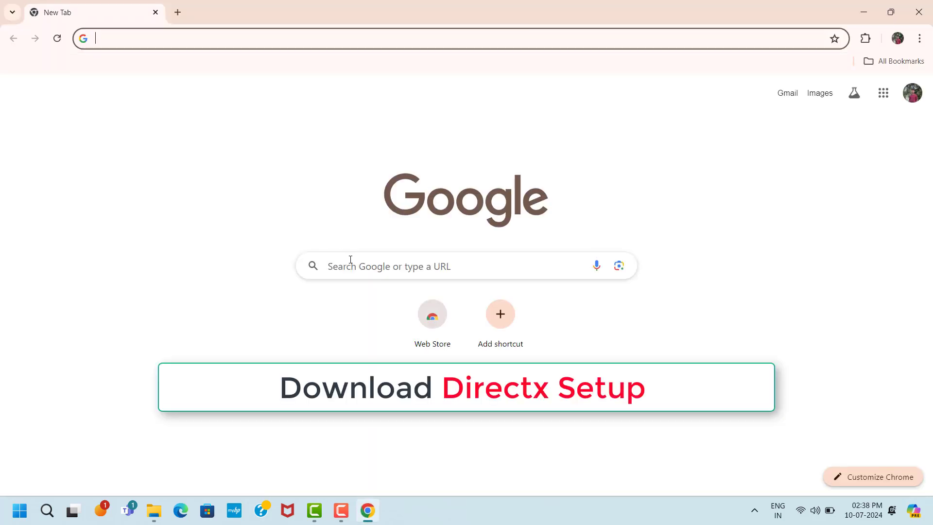
{"action": "left_click", "coordinate": [350, 259]}
{"action": "type", "text": "directx setup"}
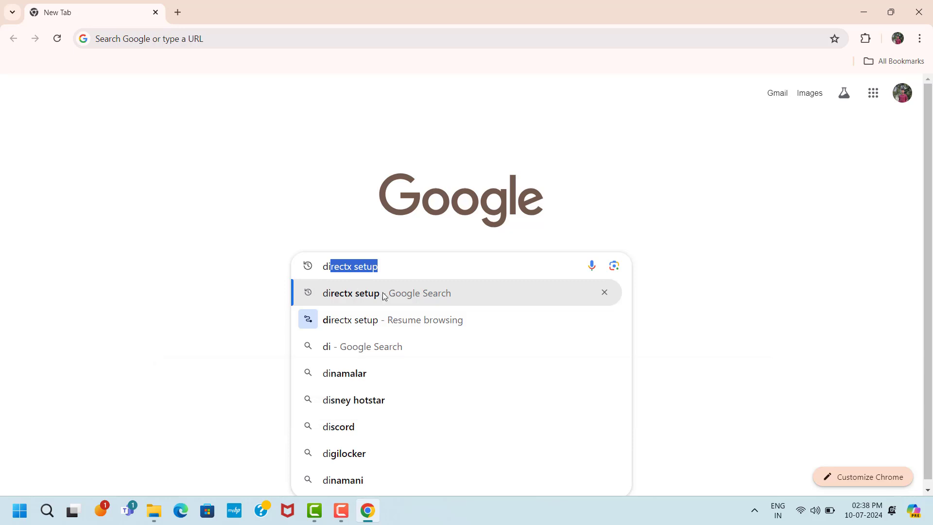
{"action": "left_click", "coordinate": [368, 294]}
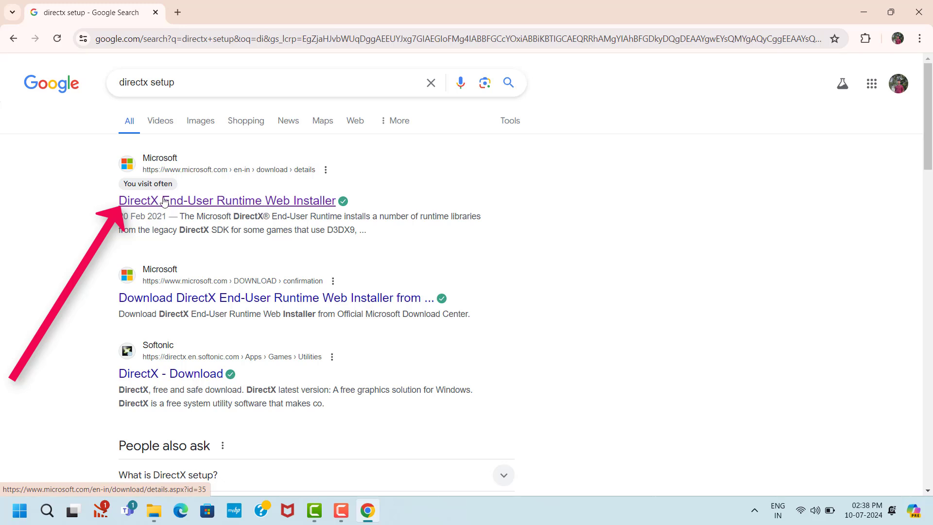
Step: Open Microsoft's DirectX End-User Runtime Web Installer page and download the English installer
{"action": "left_click", "coordinate": [260, 204]}
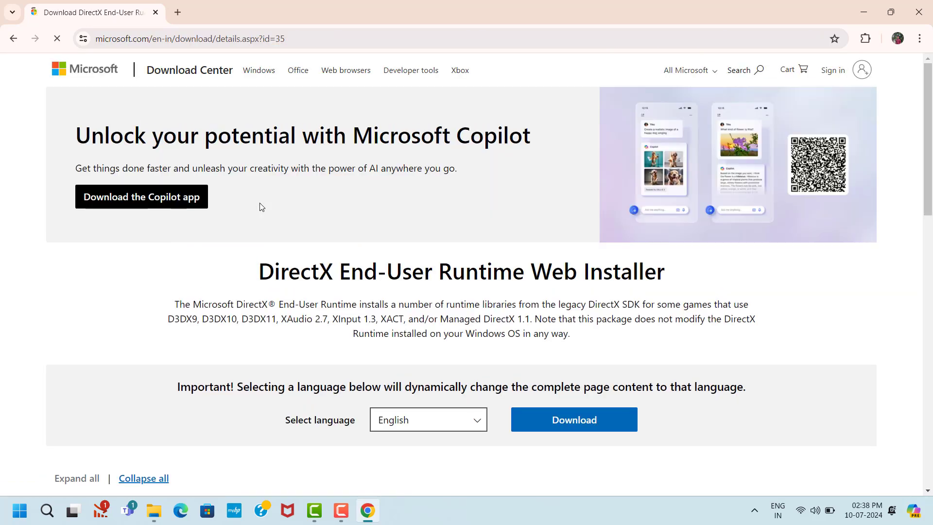
{"action": "scroll", "coordinate": [260, 205], "scroll_direction": "down", "scroll_amount": 3}
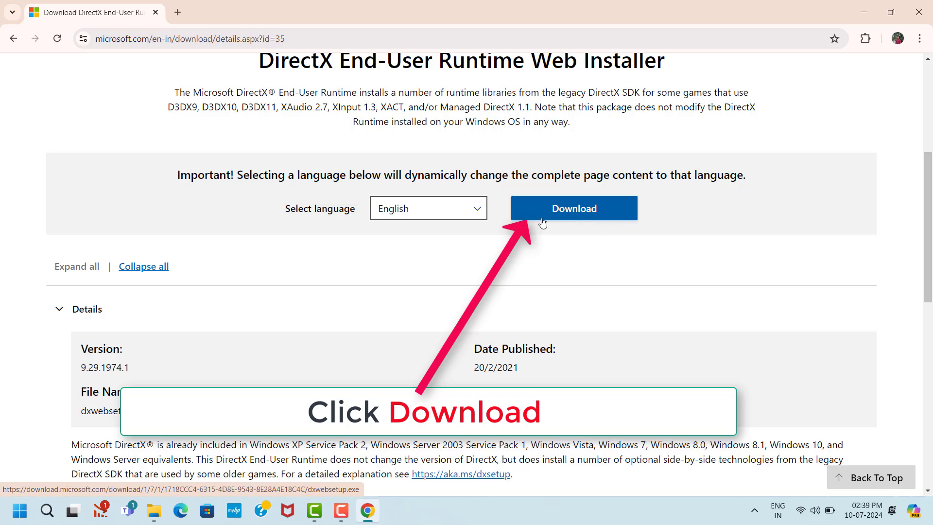
{"action": "left_click", "coordinate": [593, 222]}
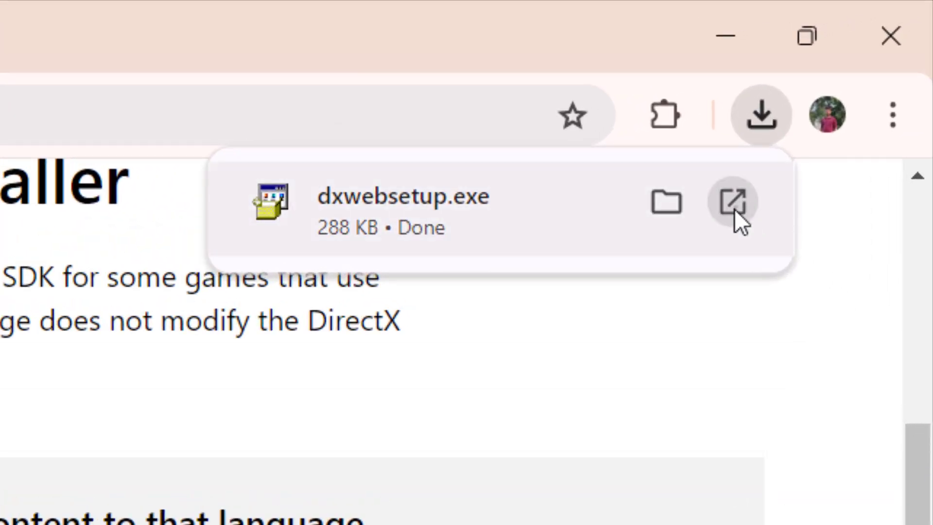
Step: Run the downloaded dxwebsetup.exe, accept the license agreement, and complete the DirectX setup wizard
{"action": "left_click", "coordinate": [734, 208]}
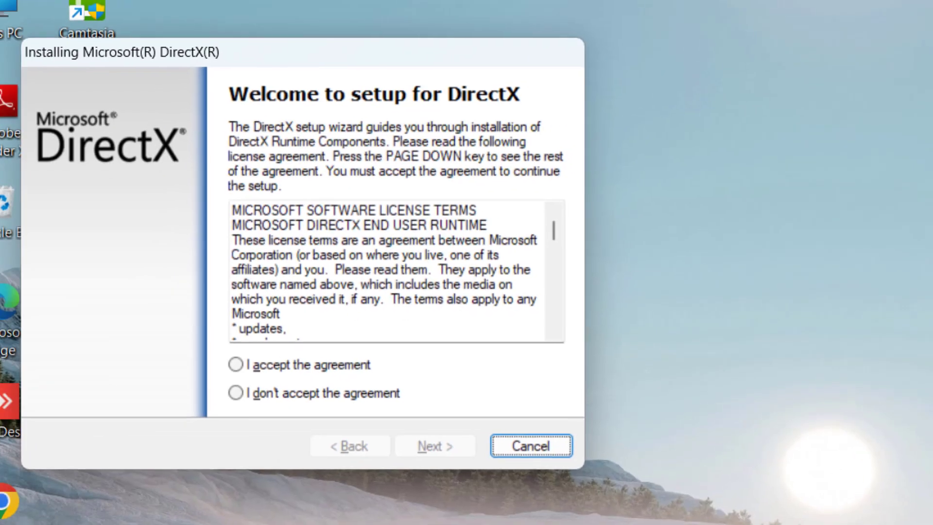
{"action": "left_click", "coordinate": [238, 365]}
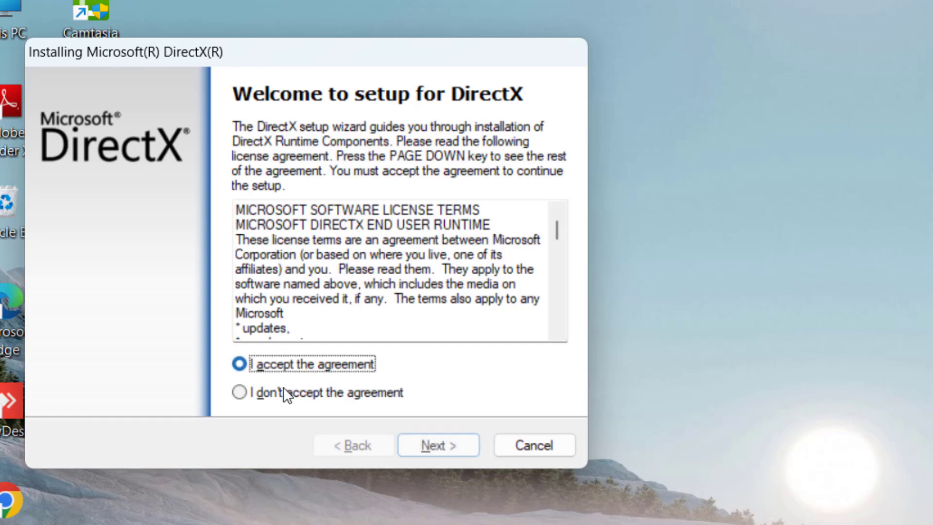
{"action": "left_click", "coordinate": [474, 440]}
{"action": "left_click", "coordinate": [474, 439]}
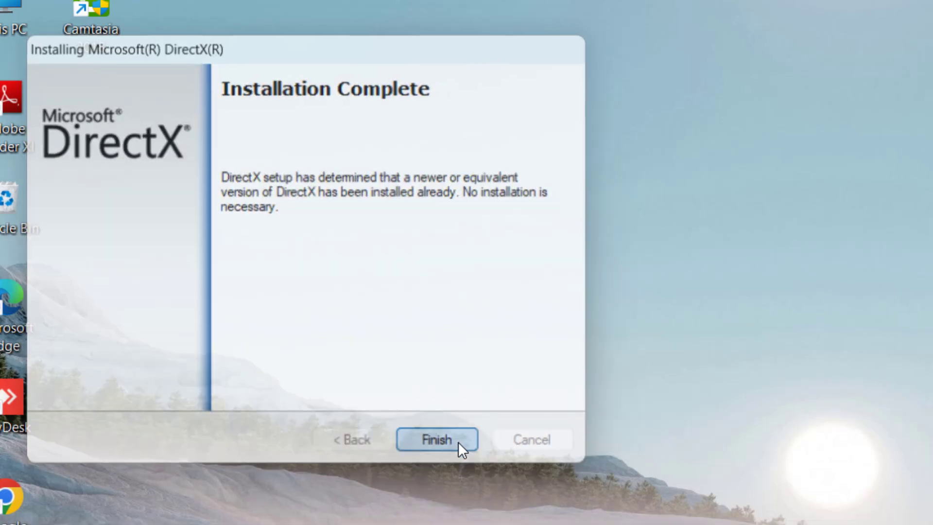
{"action": "left_click", "coordinate": [458, 442]}
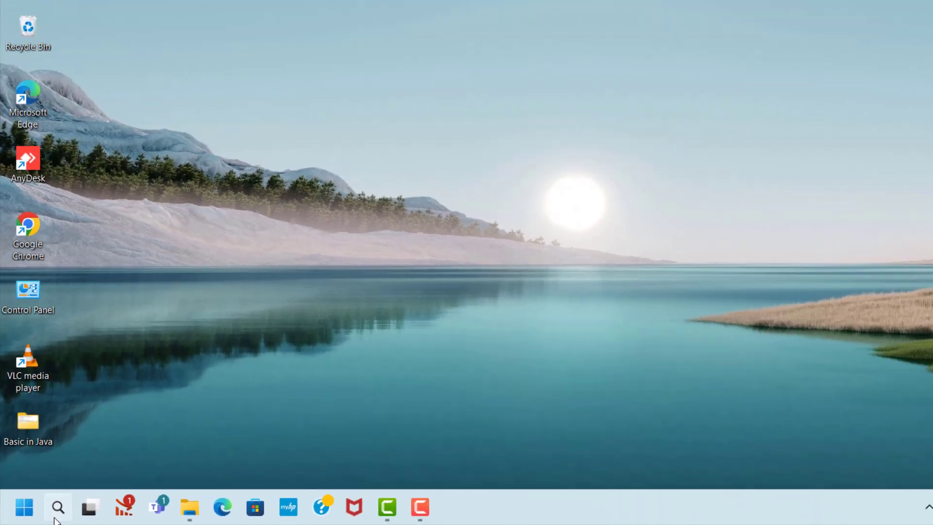
Step: Find and open Device Manager through Windows search, and select Intel(R) Iris(R) Xe Graphics among the display adapters
{"action": "left_click", "coordinate": [82, 515]}
{"action": "type", "text": "de"}
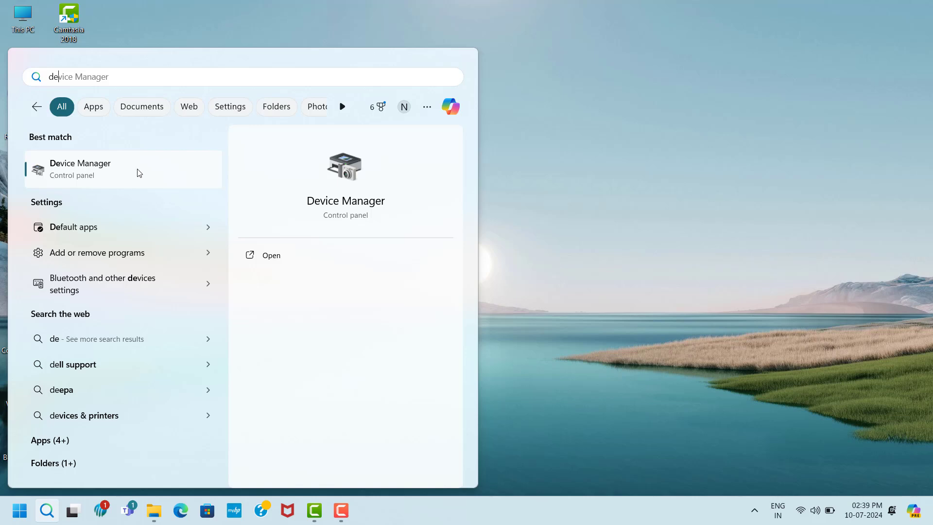
{"action": "left_click", "coordinate": [164, 176]}
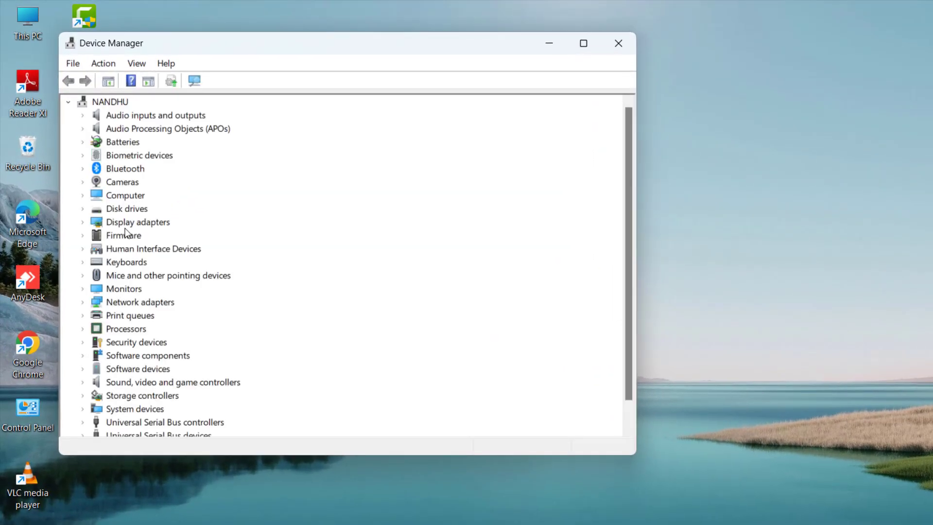
{"action": "left_click", "coordinate": [125, 234]}
{"action": "left_click", "coordinate": [110, 224]}
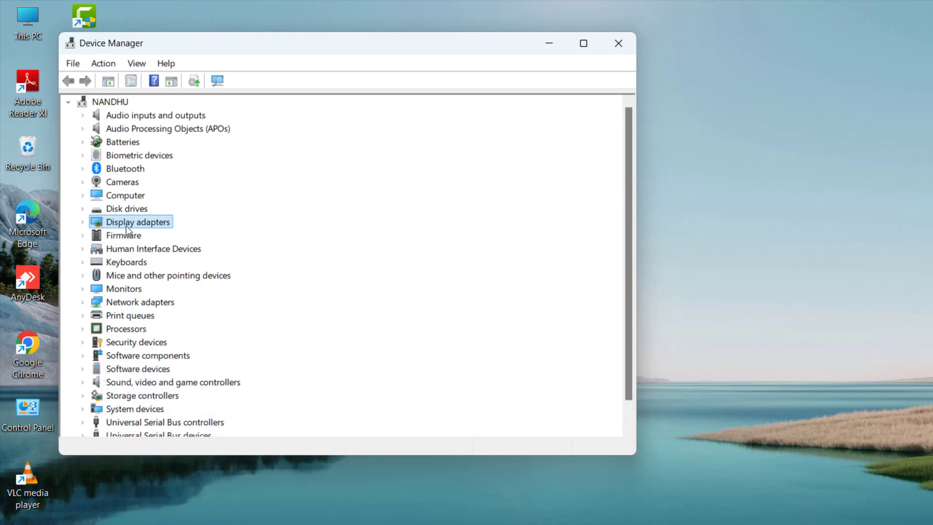
{"action": "left_click", "coordinate": [83, 222]}
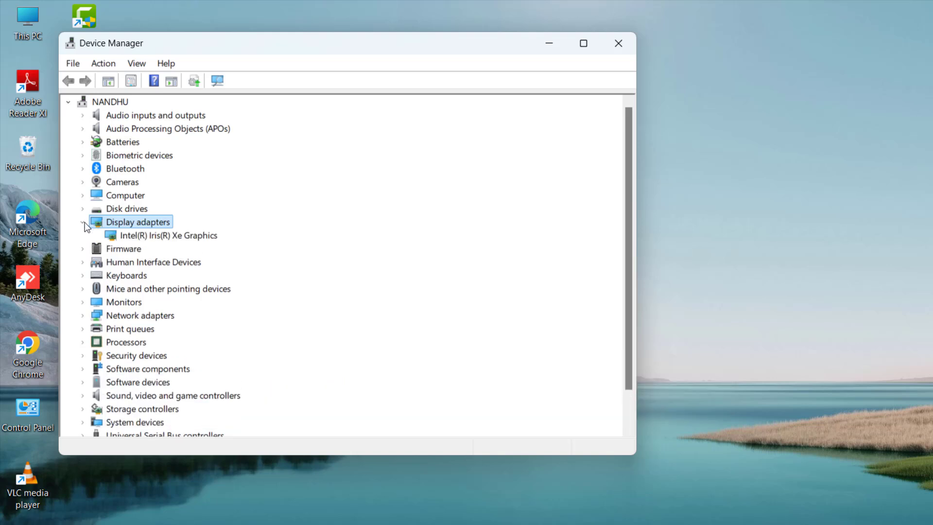
{"action": "left_click", "coordinate": [119, 236]}
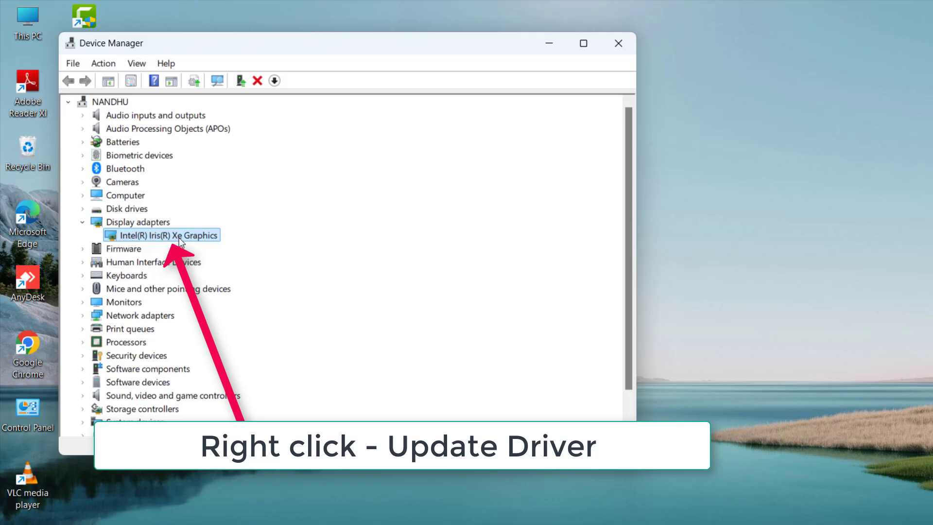
Step: Update the Intel(R) Iris(R) Xe Graphics driver manually, installing the same-named model from the list of available drivers on the computer
{"action": "right_click", "coordinate": [181, 240]}
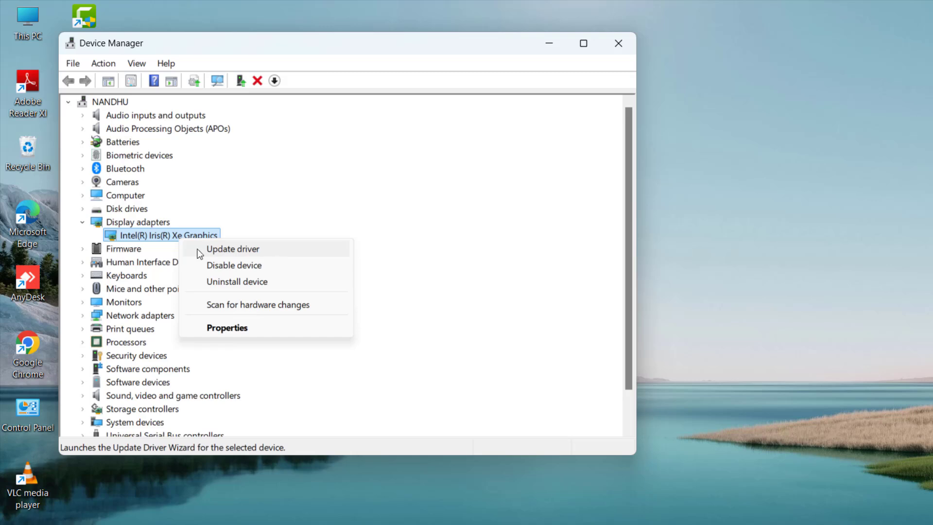
{"action": "left_click", "coordinate": [257, 250]}
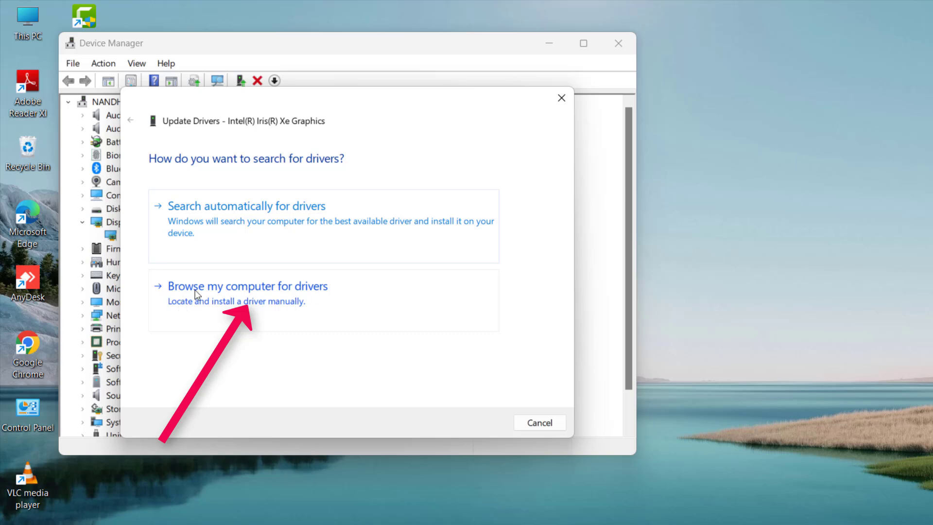
{"action": "left_click", "coordinate": [270, 288]}
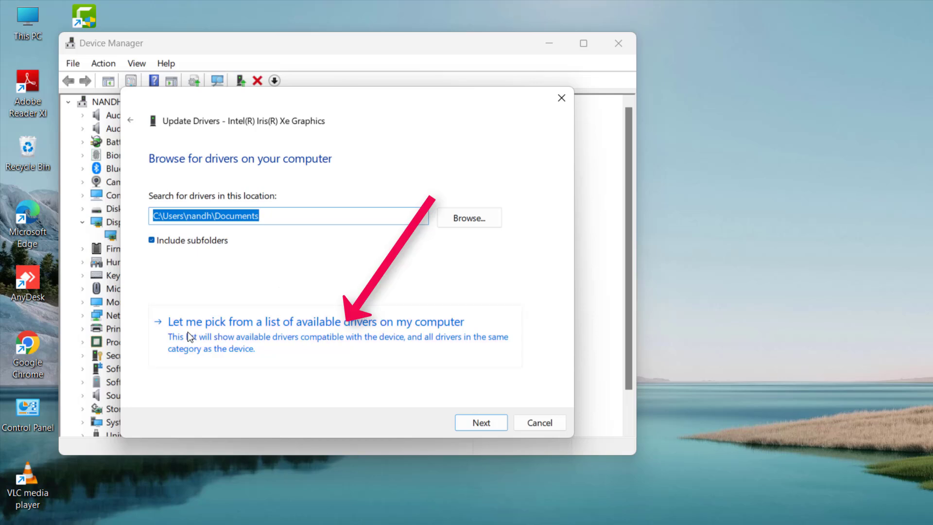
{"action": "left_click", "coordinate": [377, 336]}
{"action": "left_click", "coordinate": [215, 288]}
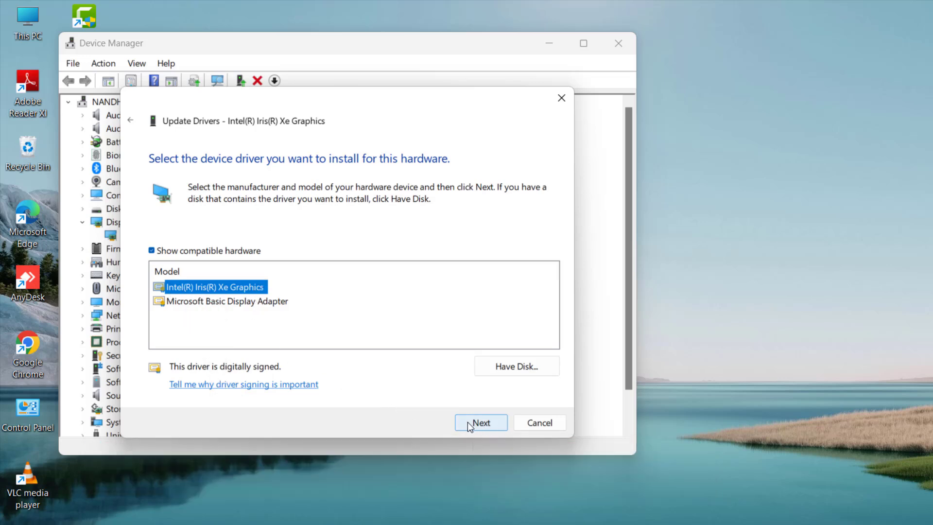
{"action": "left_click", "coordinate": [500, 424]}
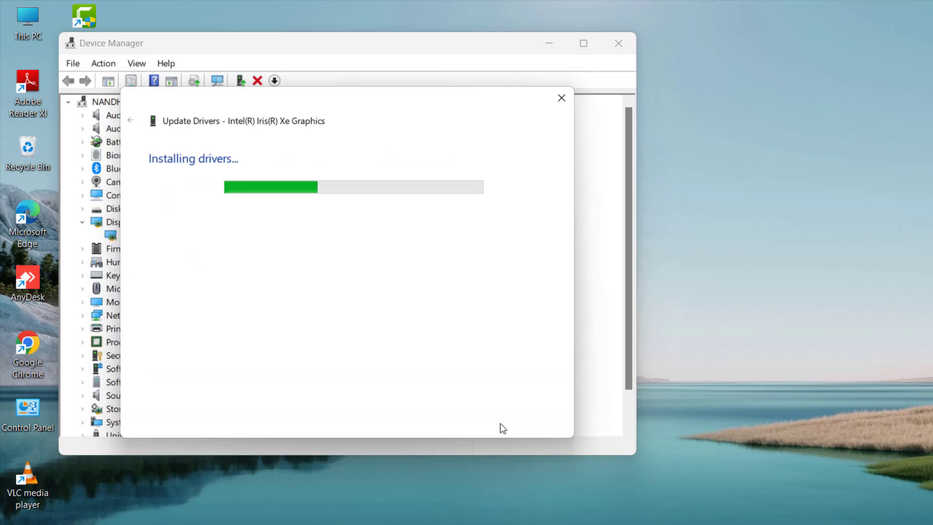